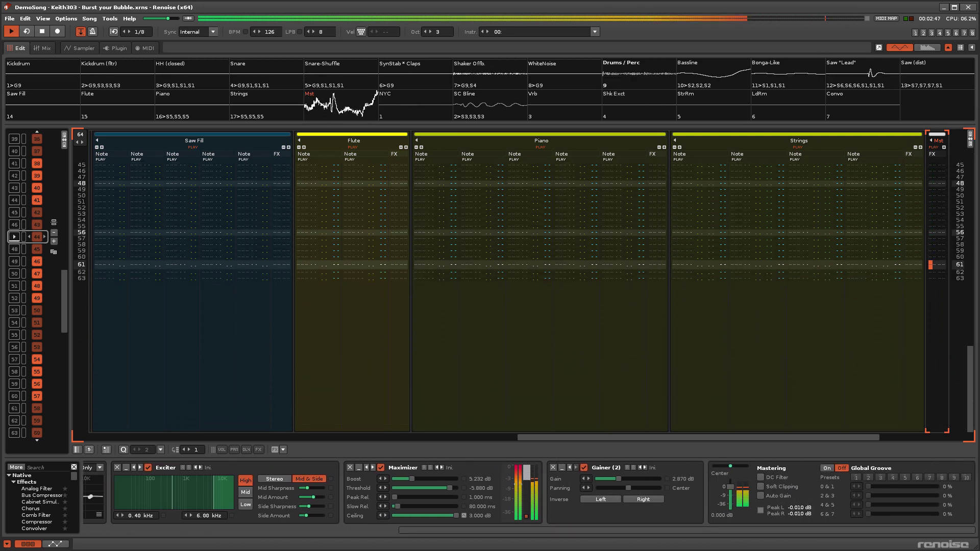
- Stop playback and look through the devices in the master track's effect chain, from the Repeater to the Bus Compressor
key(space)
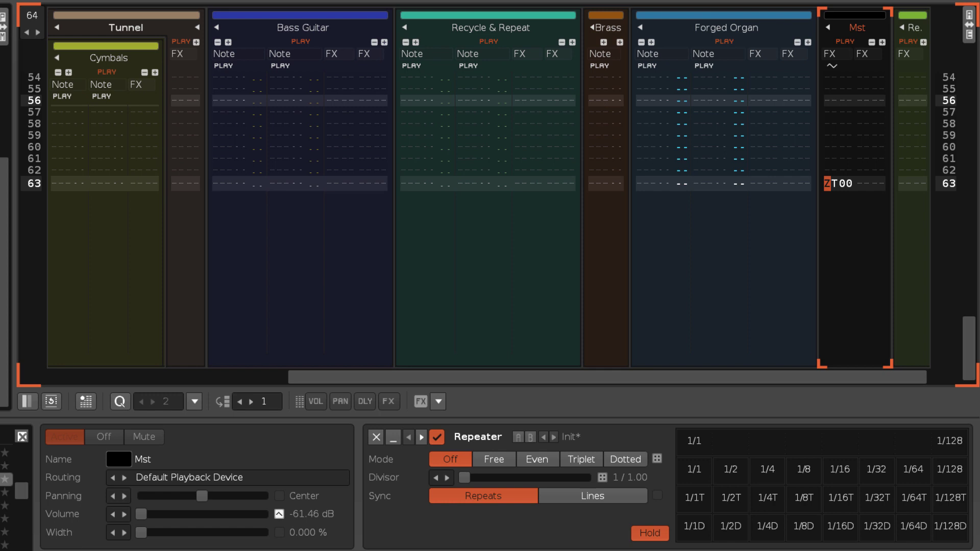
scroll(510, 487, right, 10)
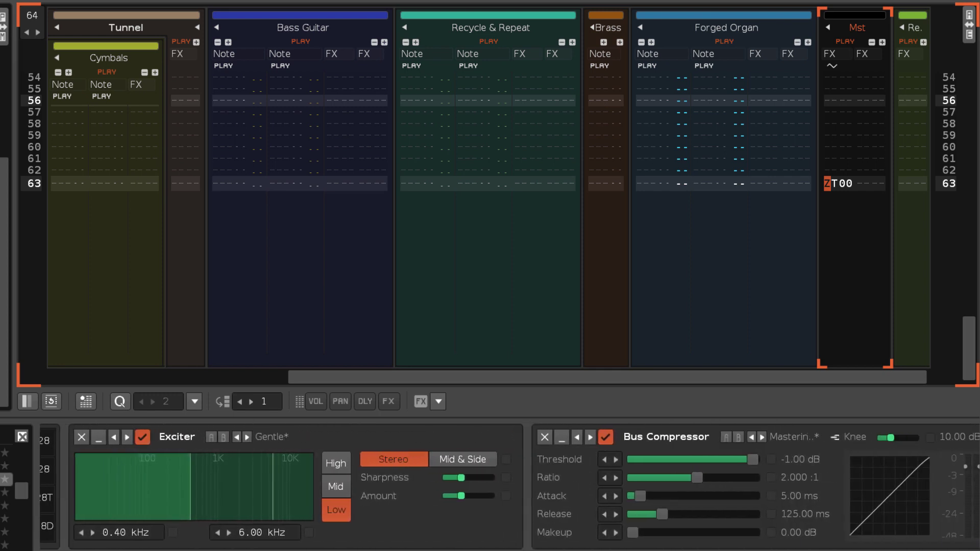
scroll(510, 487, right, 10)
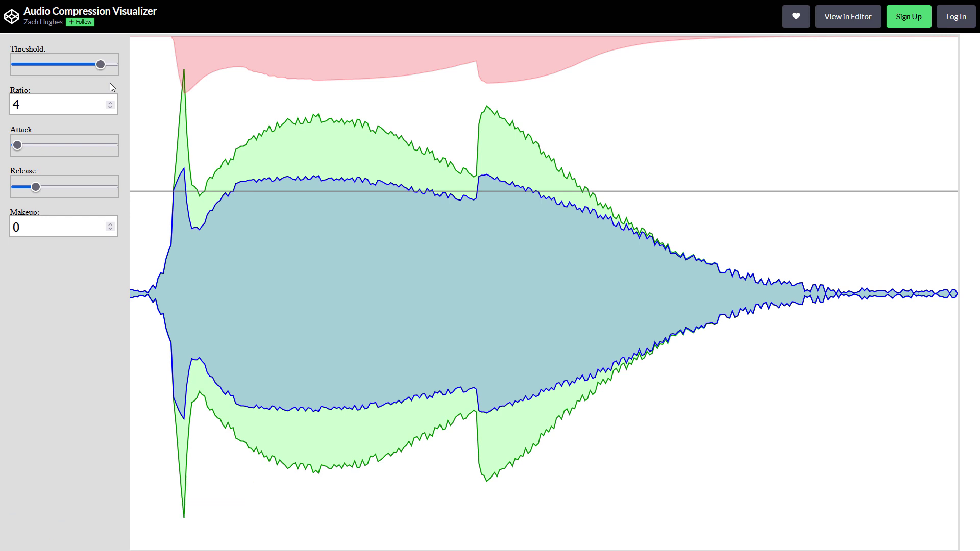
- In the Audio Compression Visualizer, adjust the threshold and raise the compression ratio from 1 through 2 to 4
mouse_move(100, 64)
mouse_down()
mouse_move(83, 66)
mouse_move(112, 82)
mouse_move(21, 67)
mouse_move(99, 76)
mouse_up()
click(110, 108)
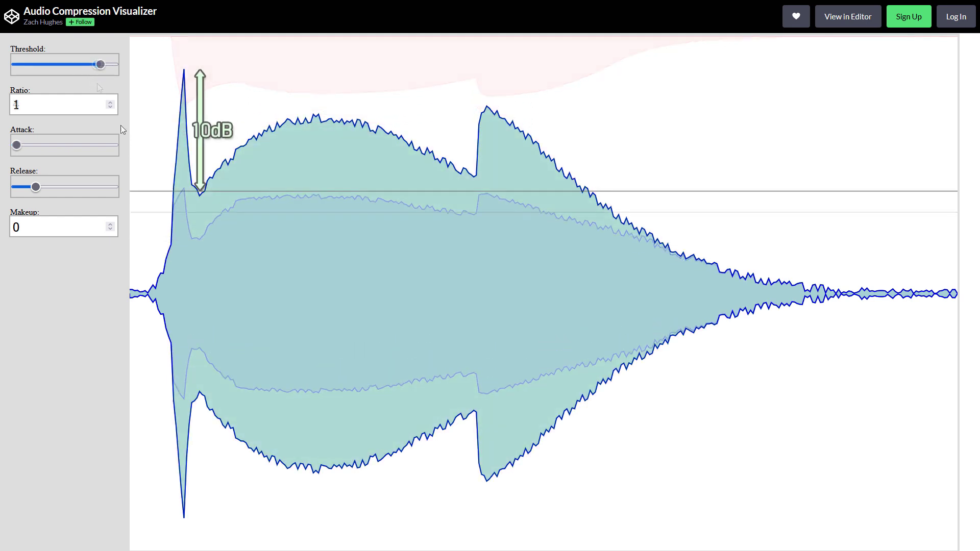
click(111, 102)
click(111, 103)
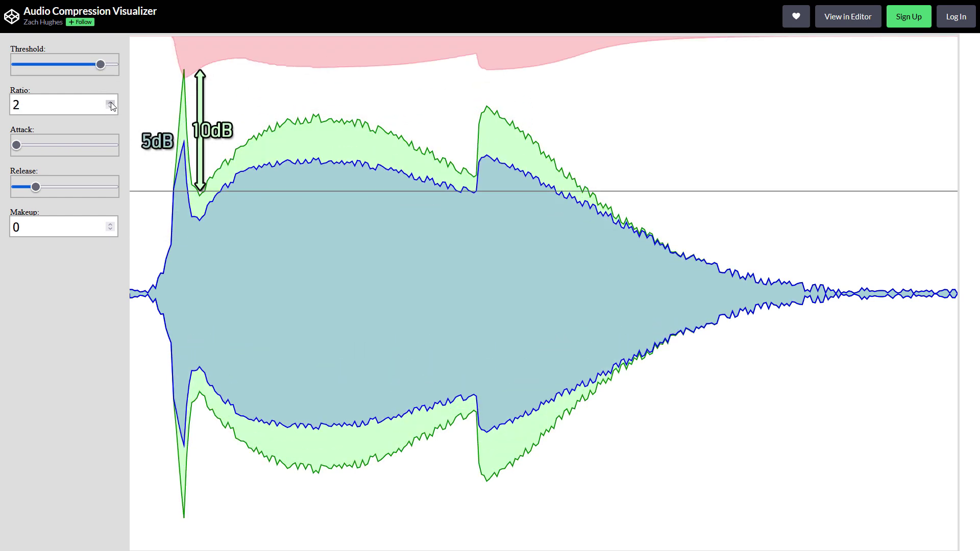
click(111, 102)
click(111, 103)
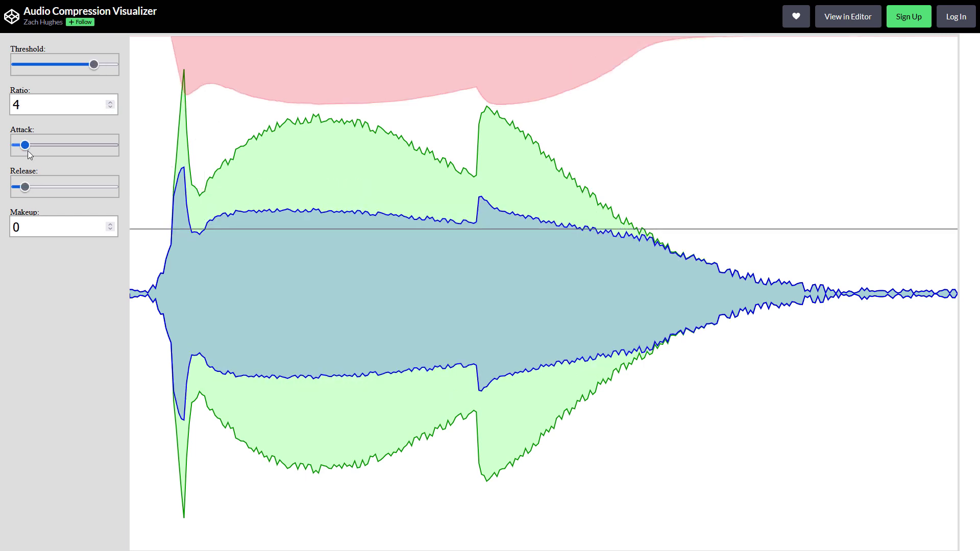
- Adjust the visualizer's attack and release times and raise the makeup gain in single increments to at least 4
mouse_move(26, 145)
mouse_down()
mouse_move(113, 158)
mouse_move(25, 148)
mouse_up()
drag(25, 187, 53, 191)
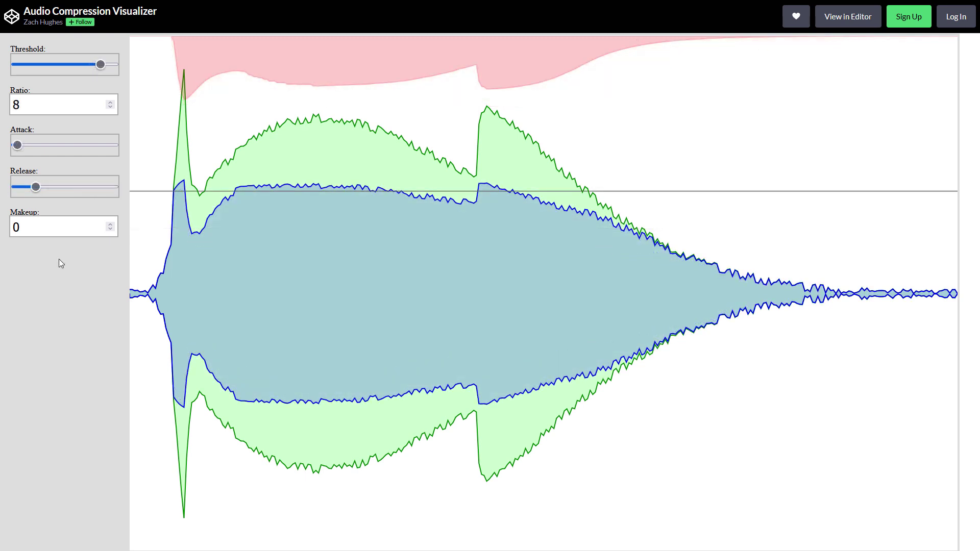
click(110, 225)
click(110, 225)
click(110, 226)
click(111, 225)
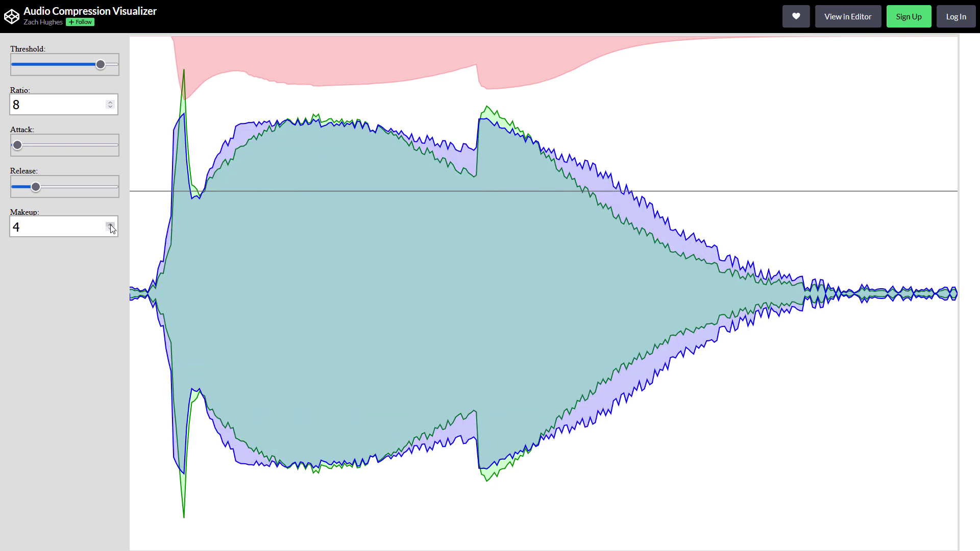
click(110, 226)
click(110, 225)
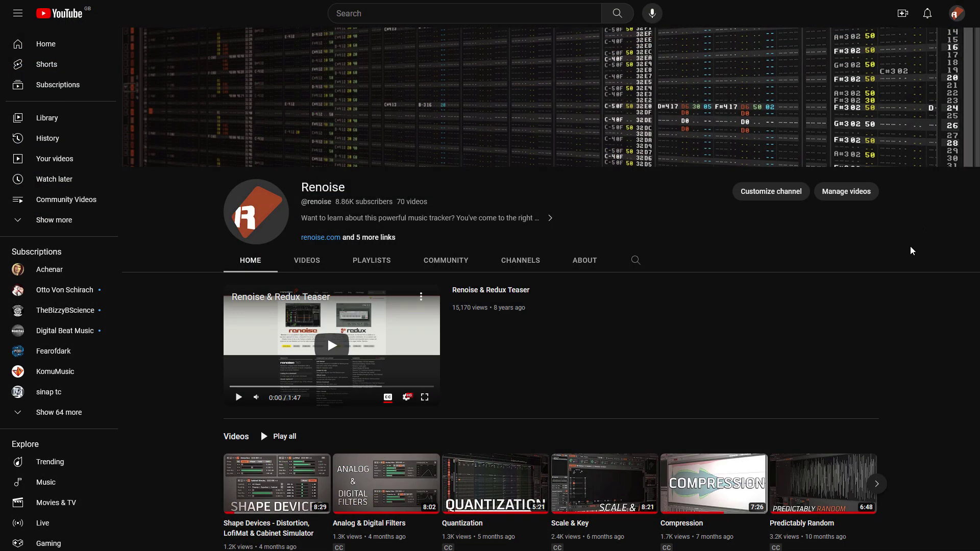
- Open the Compression video on the Renoise YouTube channel
click(719, 500)
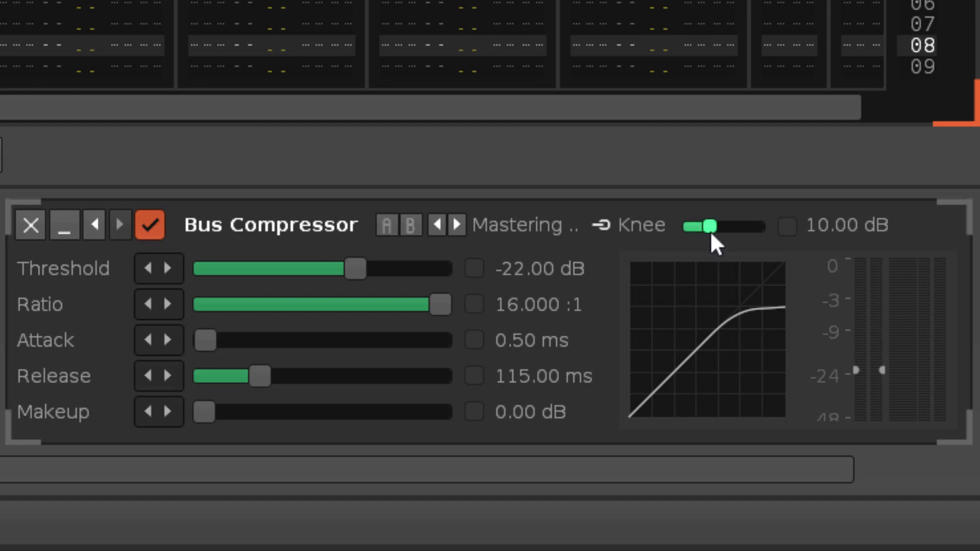
- In Renoise, set the Bus Compressor's knee to 9.36 dB and lengthen its attack and release times
mouse_move(709, 231)
mouse_down()
mouse_move(761, 231)
mouse_move(687, 226)
mouse_move(761, 226)
mouse_move(688, 226)
mouse_move(707, 226)
mouse_up()
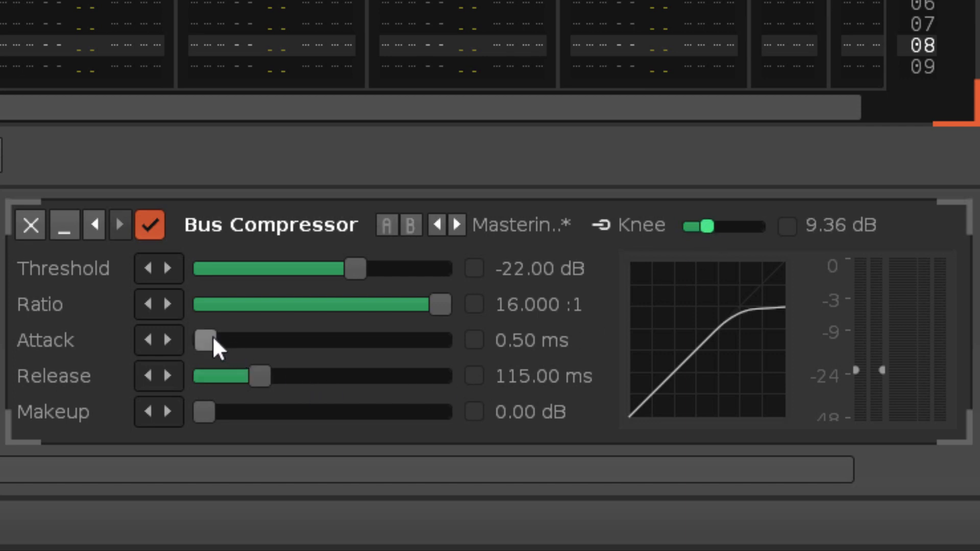
drag(209, 340, 344, 341)
drag(255, 378, 305, 377)
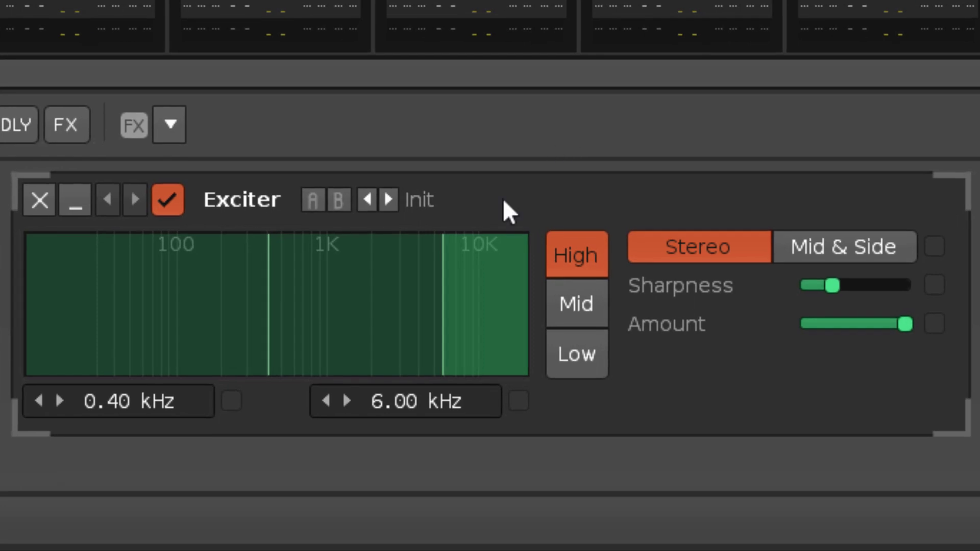
- Set the Exciter's lower crossover frequency to 0.23 kHz and its upper crossover frequency to 4.56 kHz
drag(158, 401, 353, 449)
drag(393, 402, 387, 378)
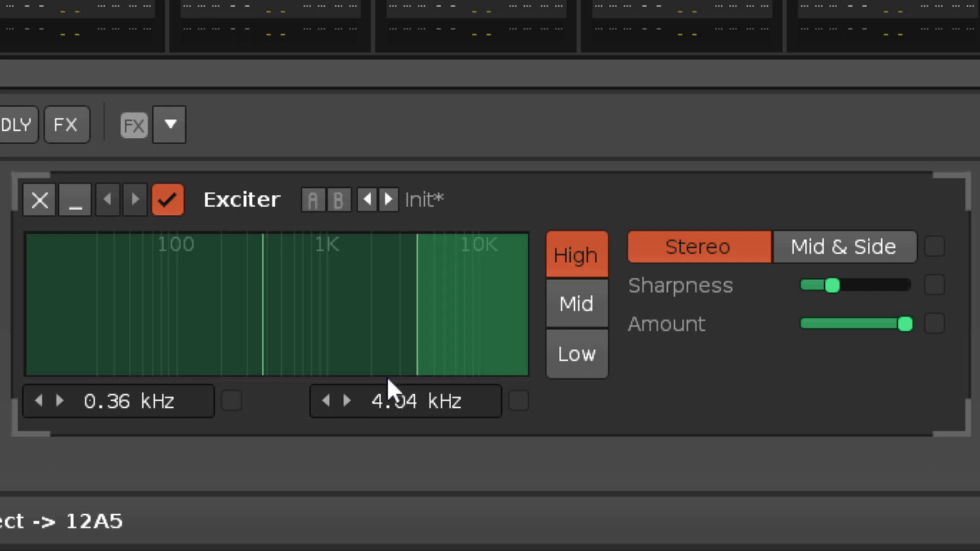
drag(275, 297, 339, 333)
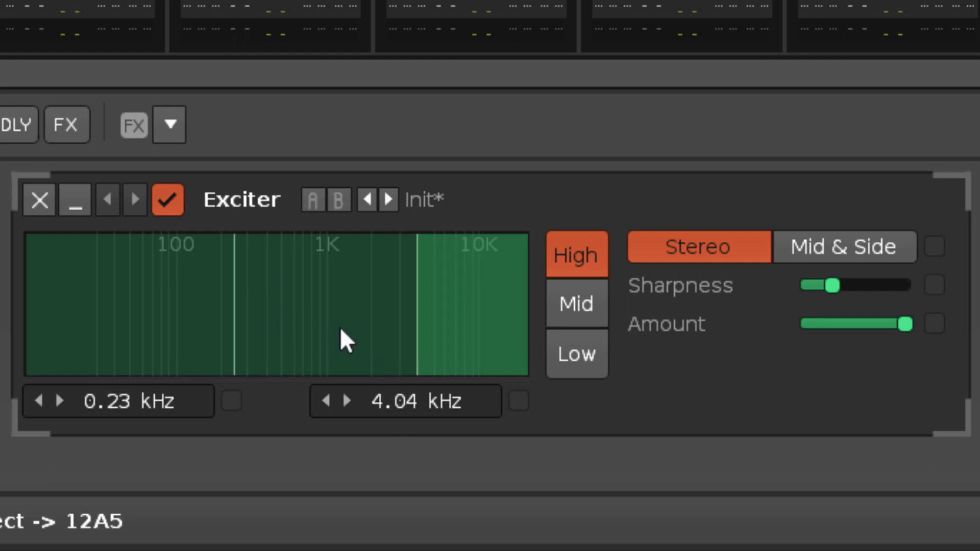
mouse_move(420, 339)
mouse_down()
mouse_move(440, 339)
mouse_move(399, 339)
mouse_move(426, 339)
mouse_up()
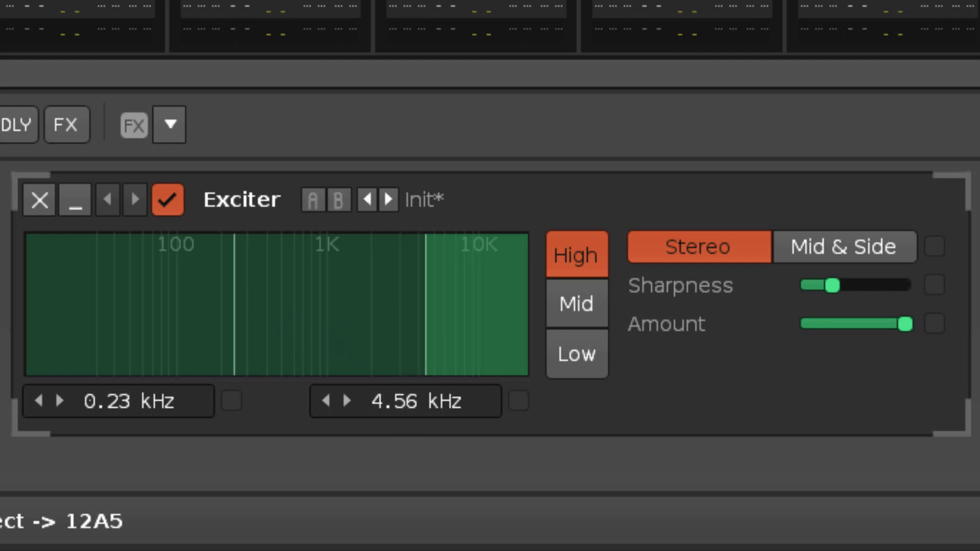
- Reset the Exciter by reloading its Init preset
click(424, 198)
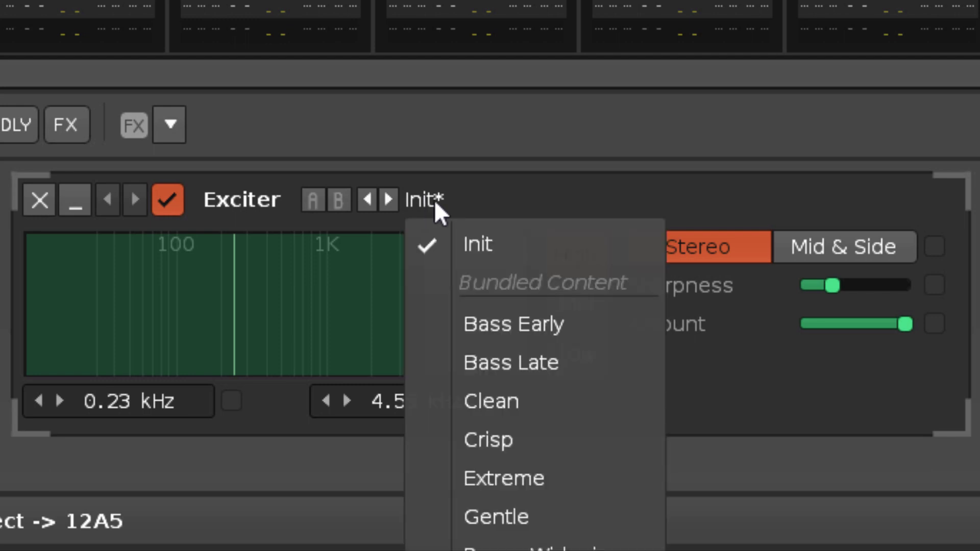
click(486, 241)
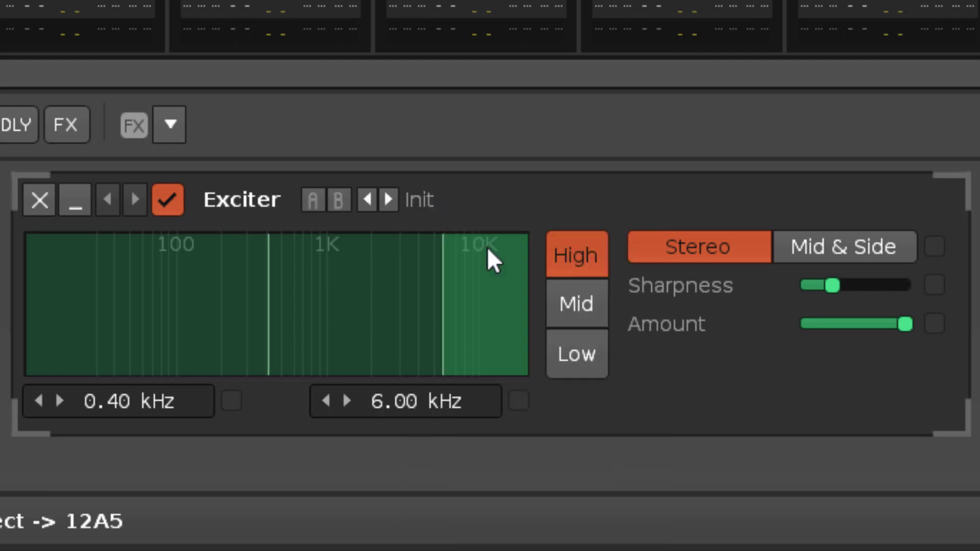
- Switch the Exciter's Low, Mid and High bands from Stereo to Mid & Side processing
click(566, 311)
click(593, 359)
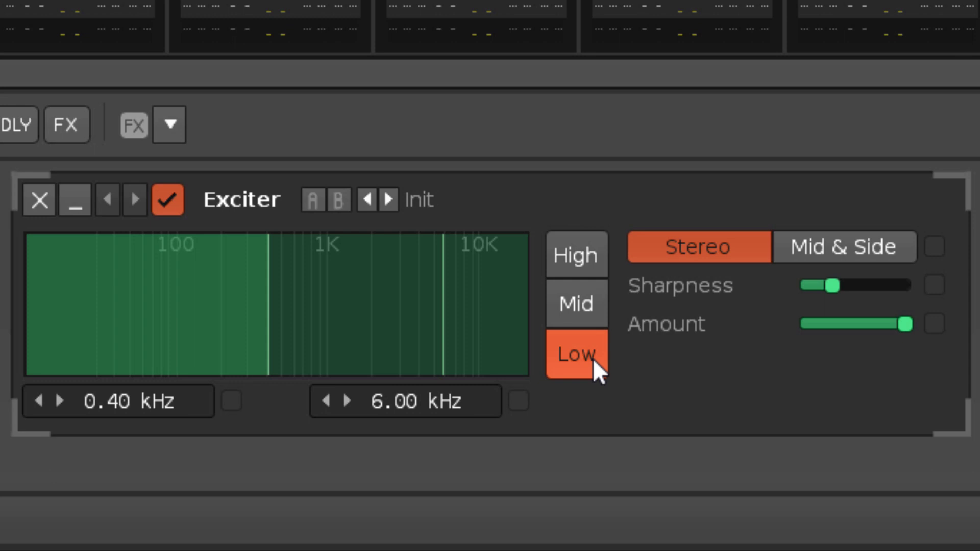
click(792, 251)
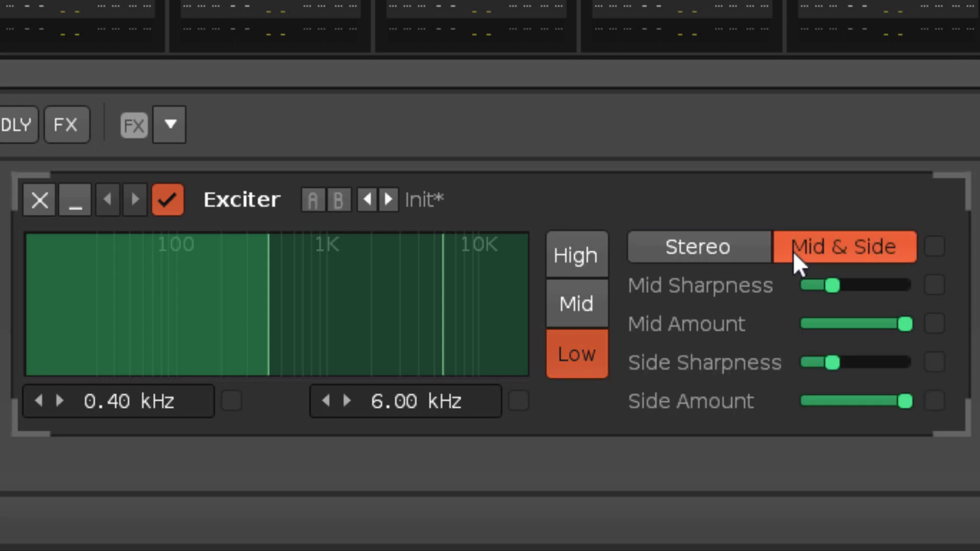
click(591, 310)
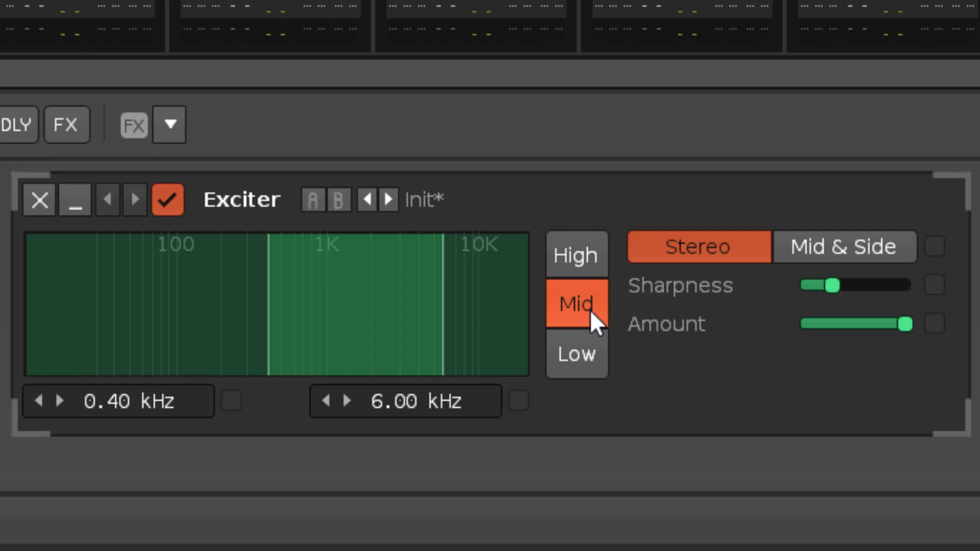
click(817, 242)
click(580, 258)
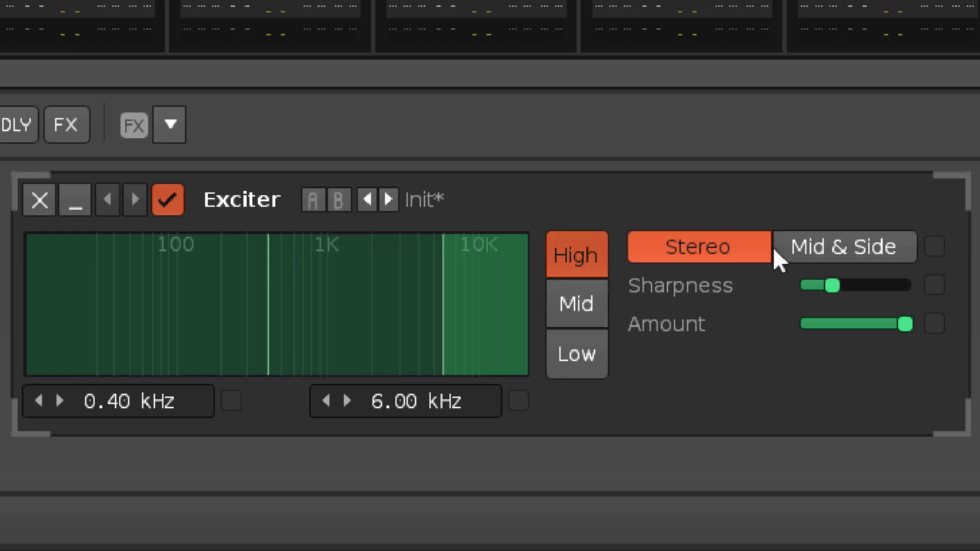
click(794, 253)
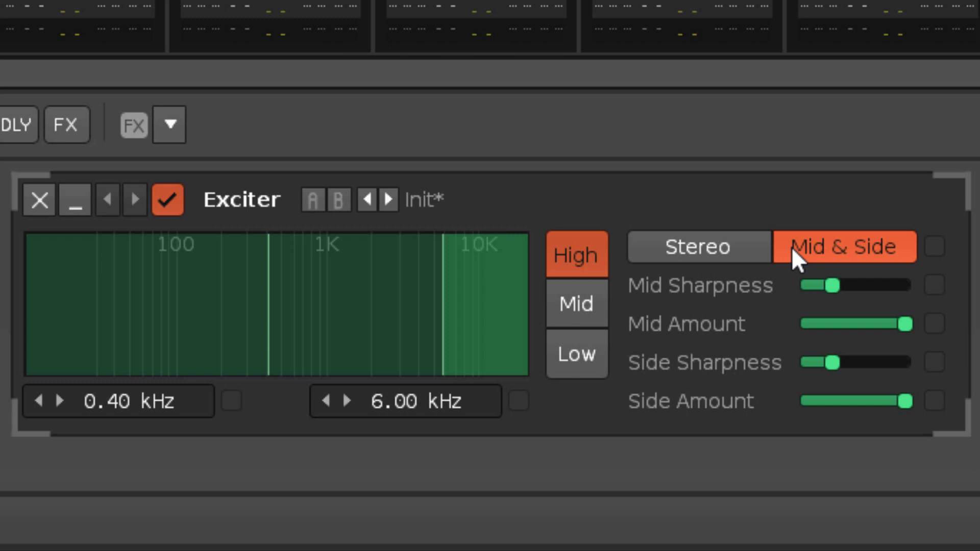
- In the Exciter's High band, raise Mid and Side Sharpness, halve Mid Amount and reduce Side Amount to near minimum
drag(833, 286, 905, 286)
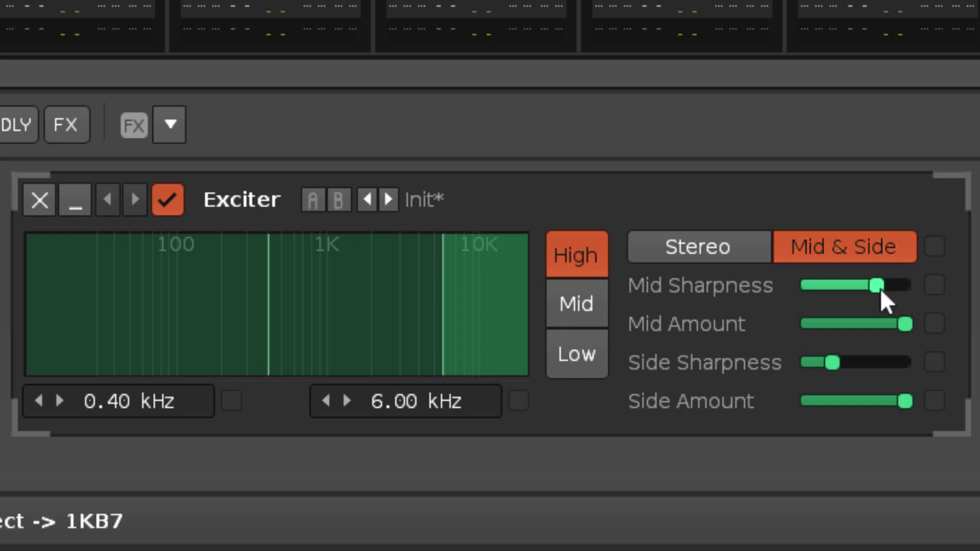
drag(906, 325, 856, 324)
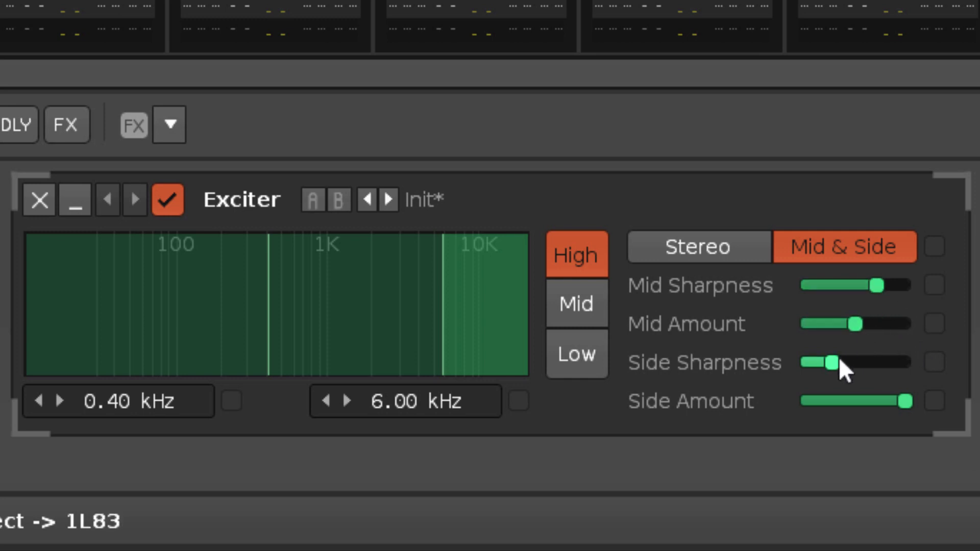
drag(834, 363, 875, 363)
drag(905, 402, 812, 401)
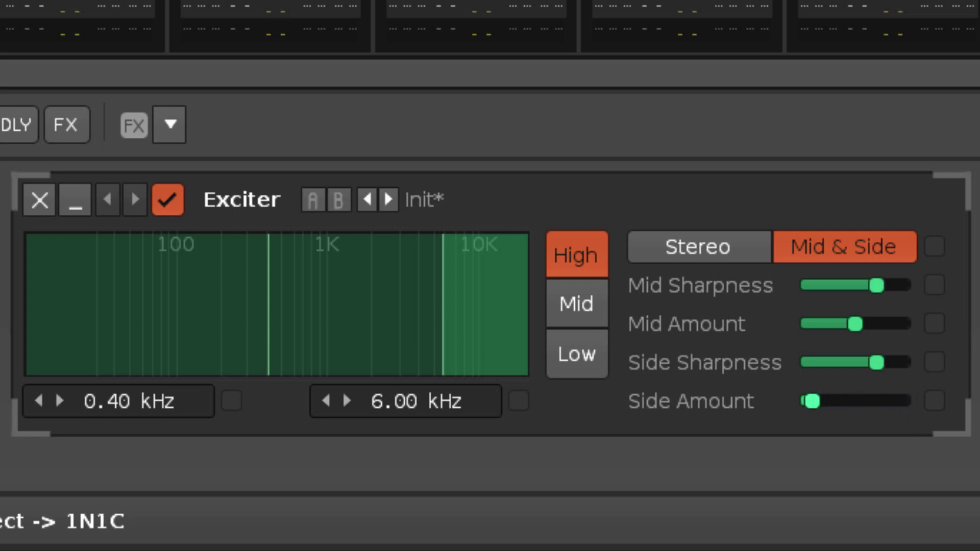
- Set Mid Sharpness, Mid Amount, Side Sharpness and Side Amount of the Exciter's High band to maximum
drag(812, 401, 906, 401)
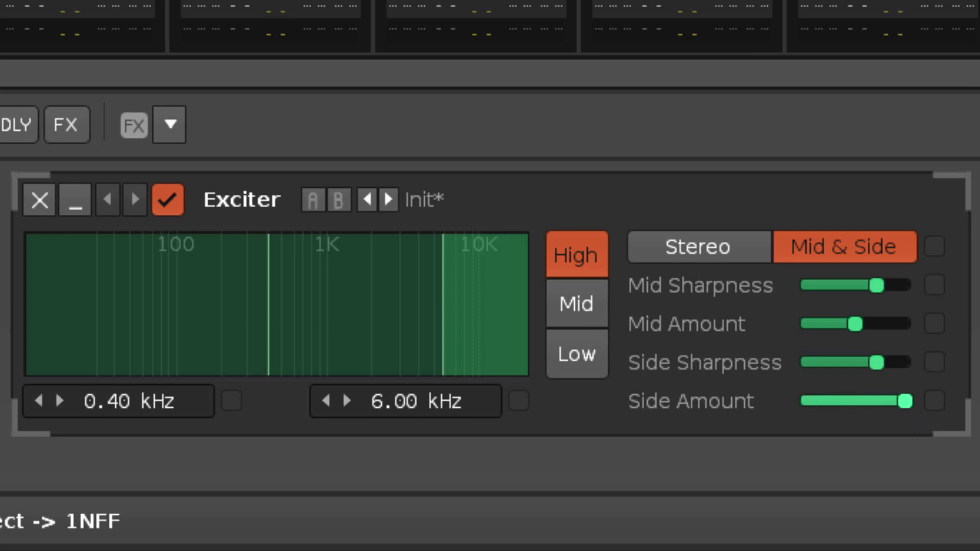
drag(891, 363, 905, 363)
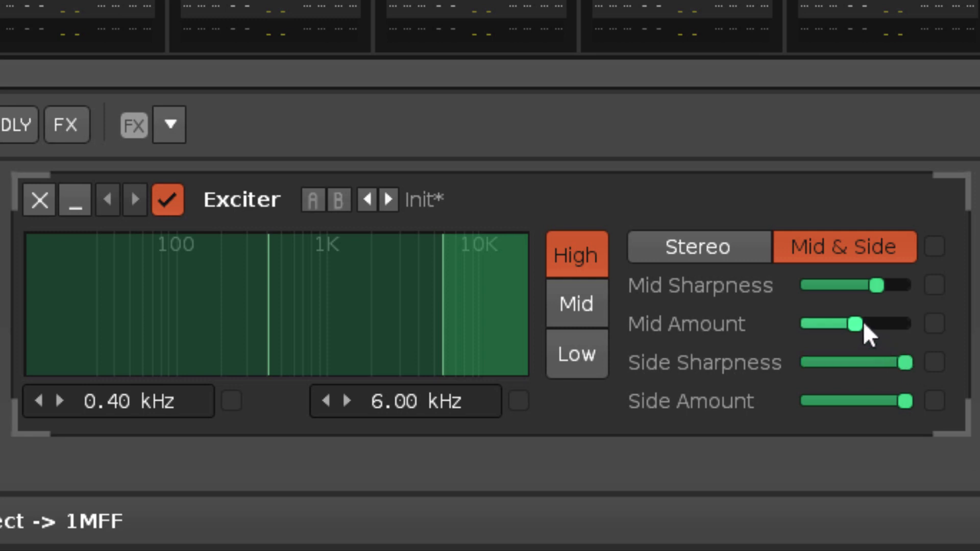
drag(860, 324, 906, 324)
drag(880, 285, 905, 285)
mouse_move(905, 363)
mouse_down()
mouse_move(807, 362)
mouse_move(906, 363)
mouse_up()
- Set Mid Sharpness and Side Sharpness to maximum in the Exciter's Mid and Low bands
click(596, 301)
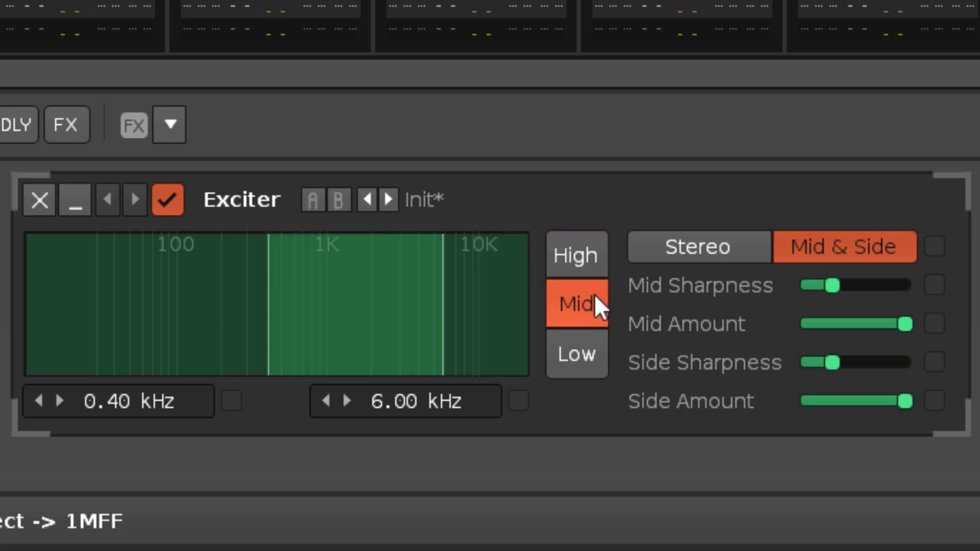
drag(833, 286, 886, 286)
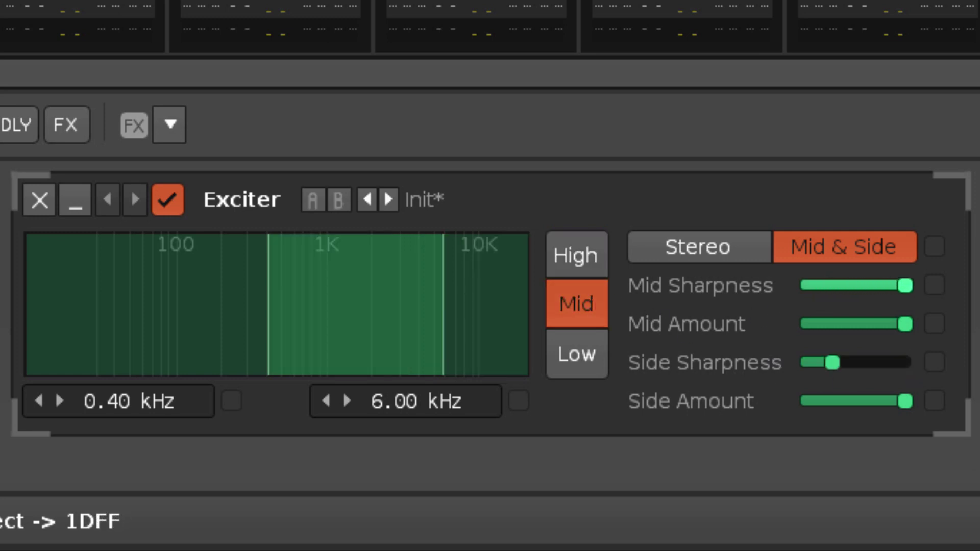
drag(832, 363, 906, 363)
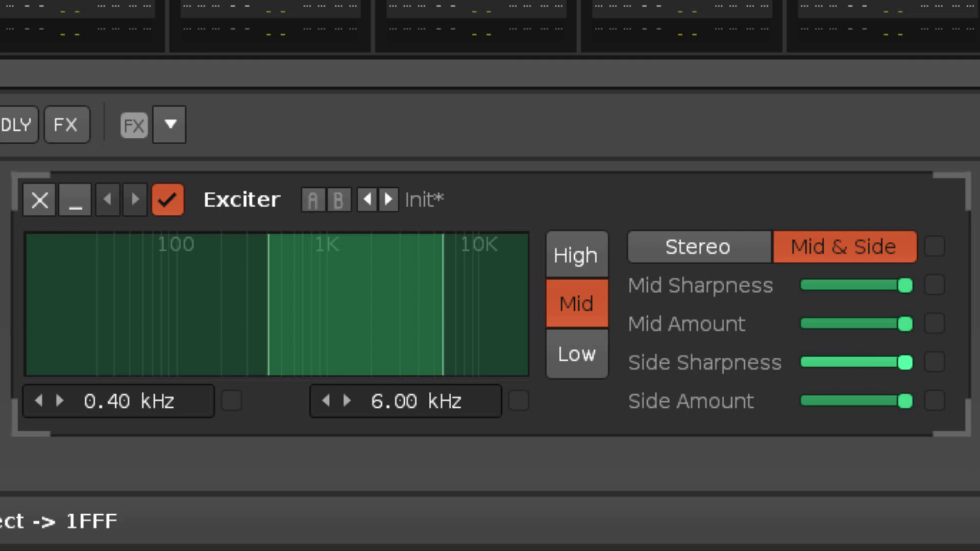
click(589, 357)
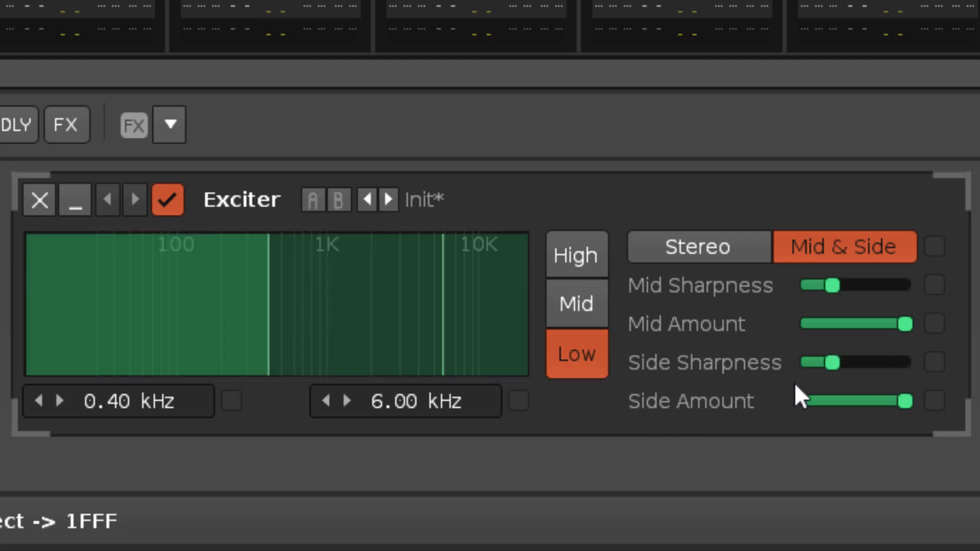
drag(832, 363, 905, 362)
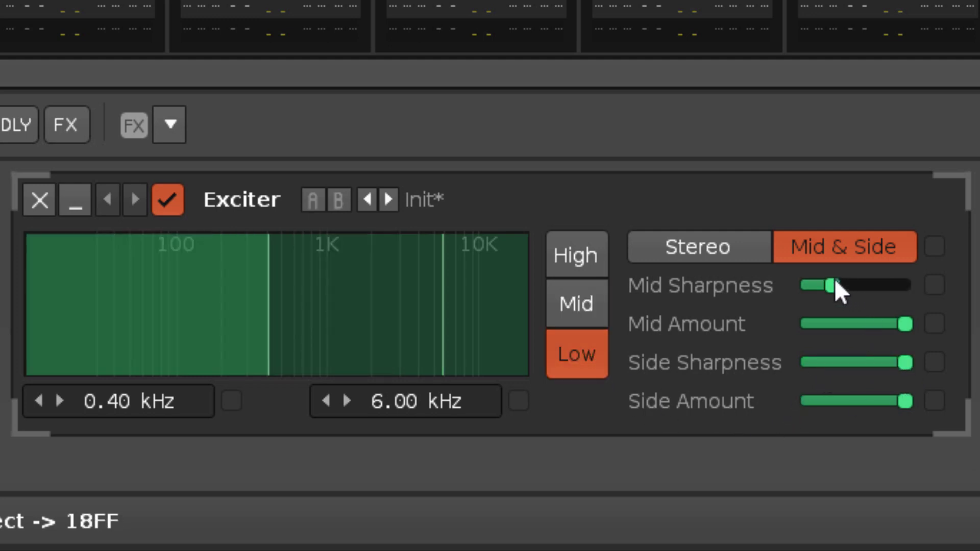
drag(840, 291, 914, 286)
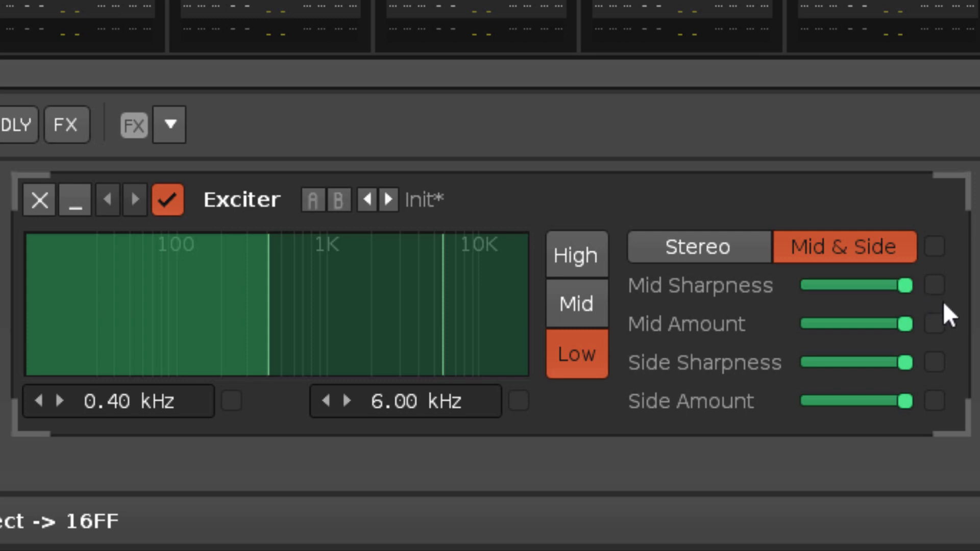
- Reduce Mid Amount and Side Amount to minimum in the Exciter's Low, Mid and High bands
drag(906, 324, 806, 325)
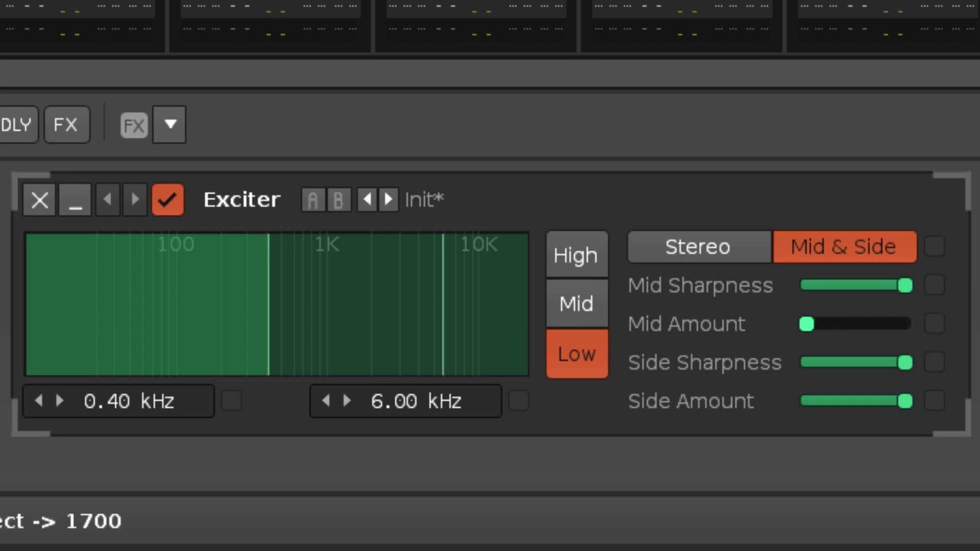
drag(906, 401, 806, 402)
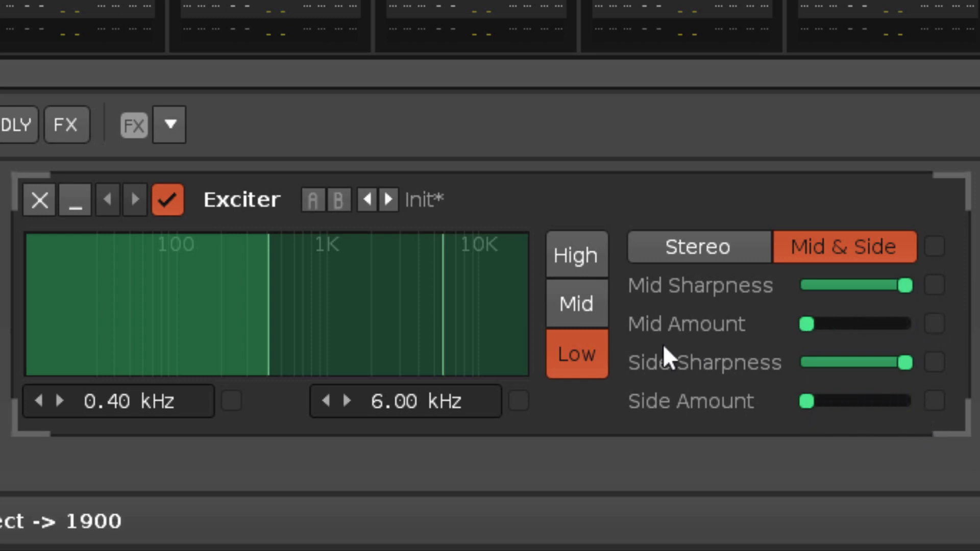
click(565, 322)
drag(893, 402, 808, 401)
drag(904, 325, 810, 324)
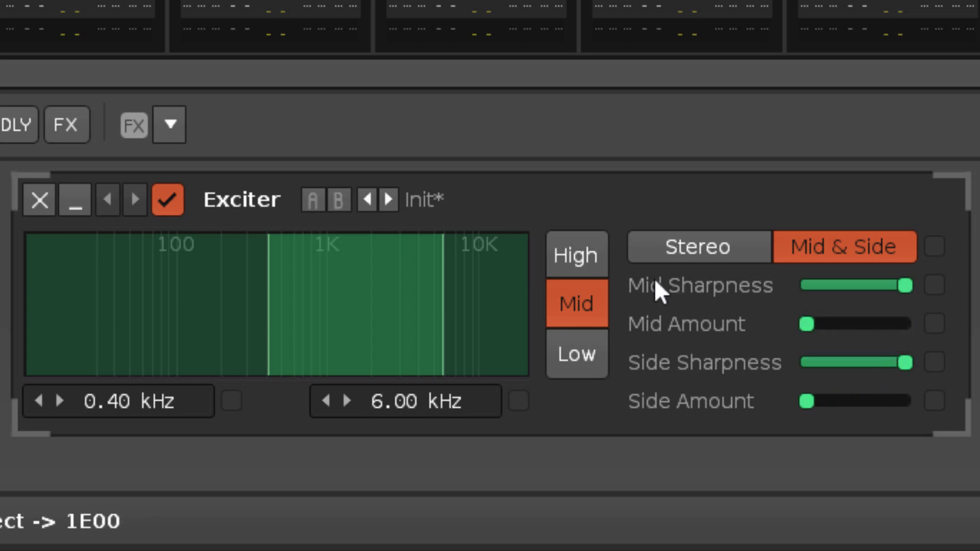
click(598, 262)
drag(906, 325, 808, 324)
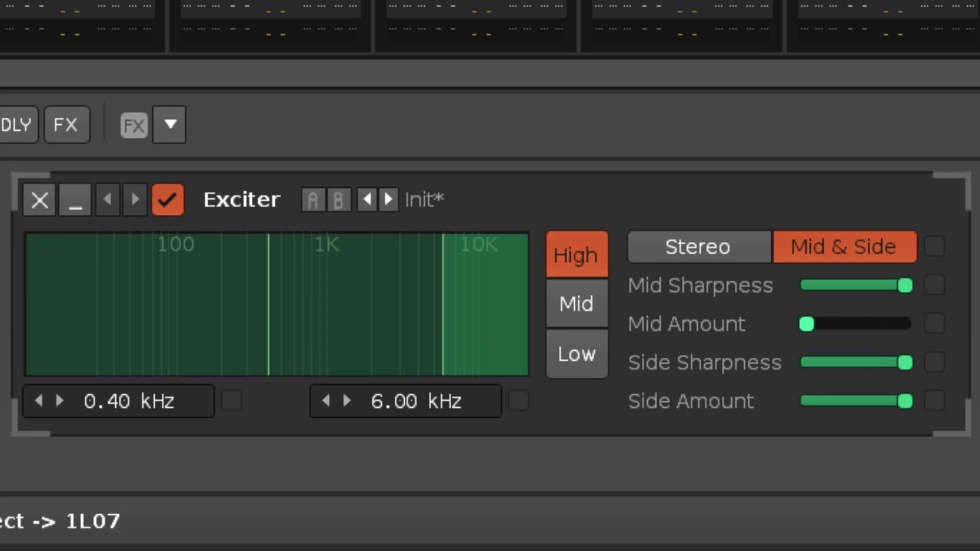
drag(905, 401, 812, 414)
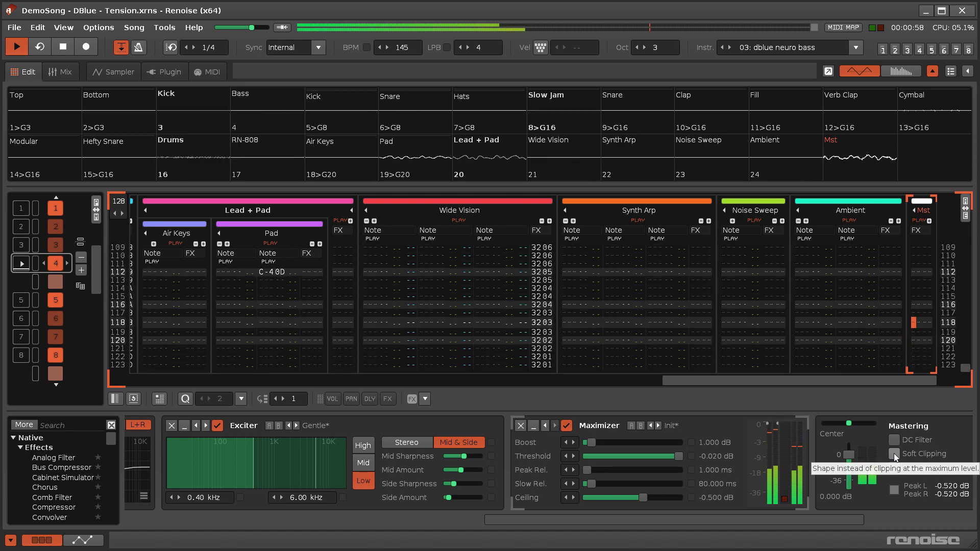
- Stop playback of the Tension demo song
key(space)
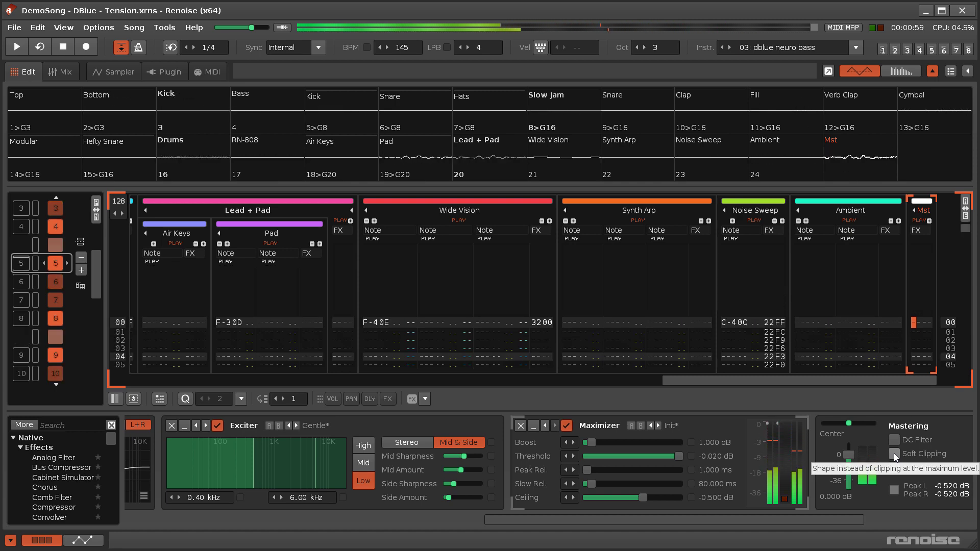